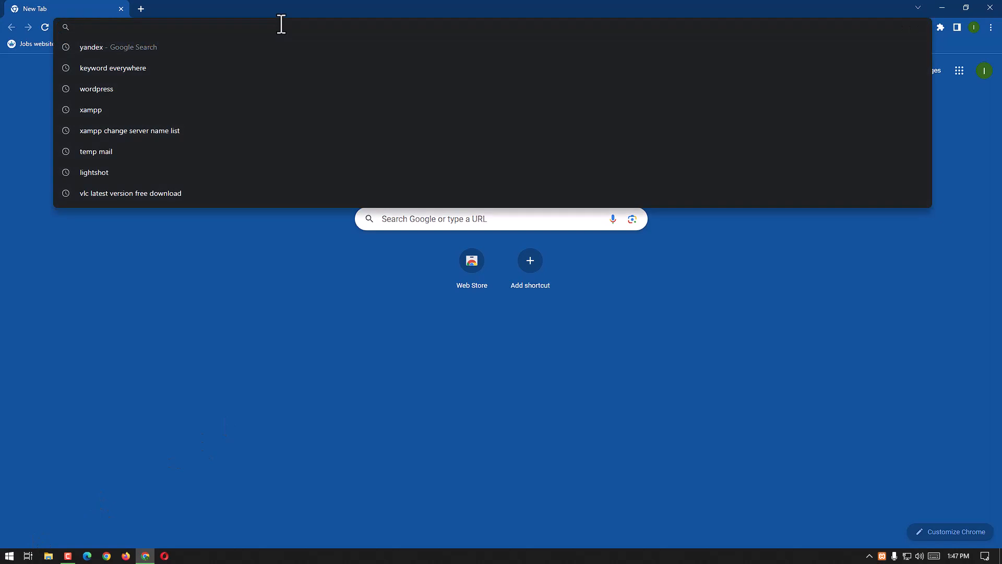
# Open the local site at localhost\techvlog and look over its home page
pyautogui.write('local')
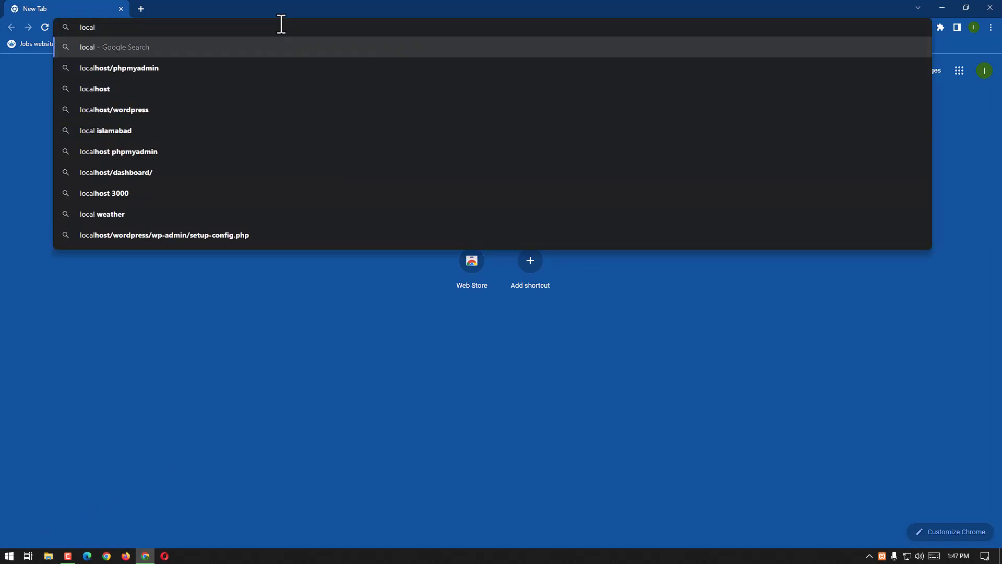
pyautogui.write('host')
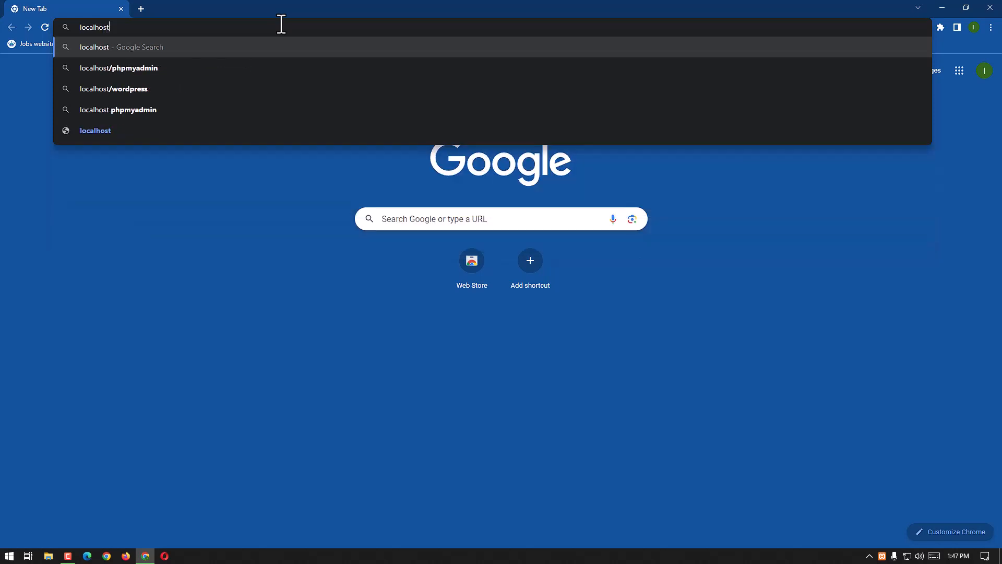
pyautogui.write('\\')
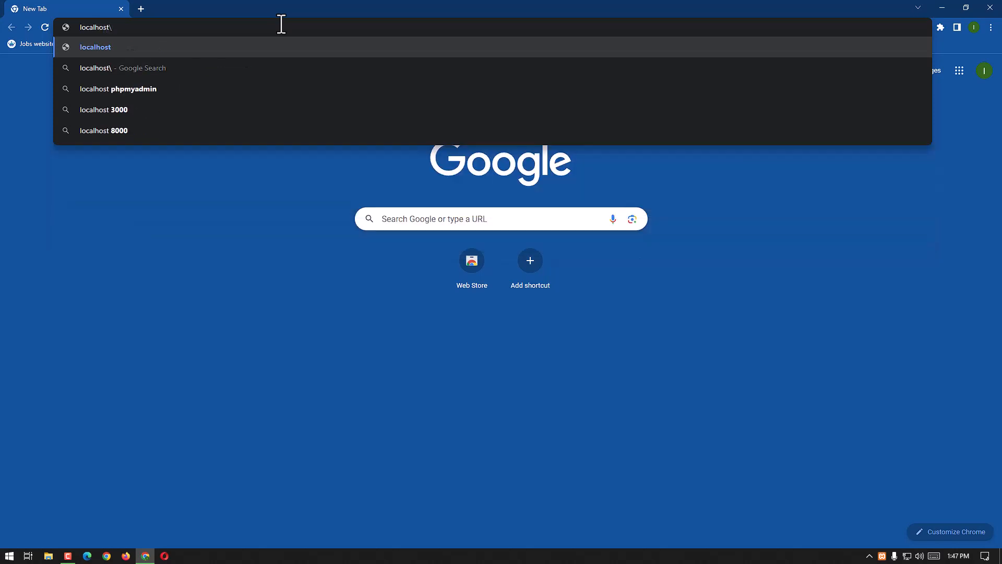
pyautogui.write('tec')
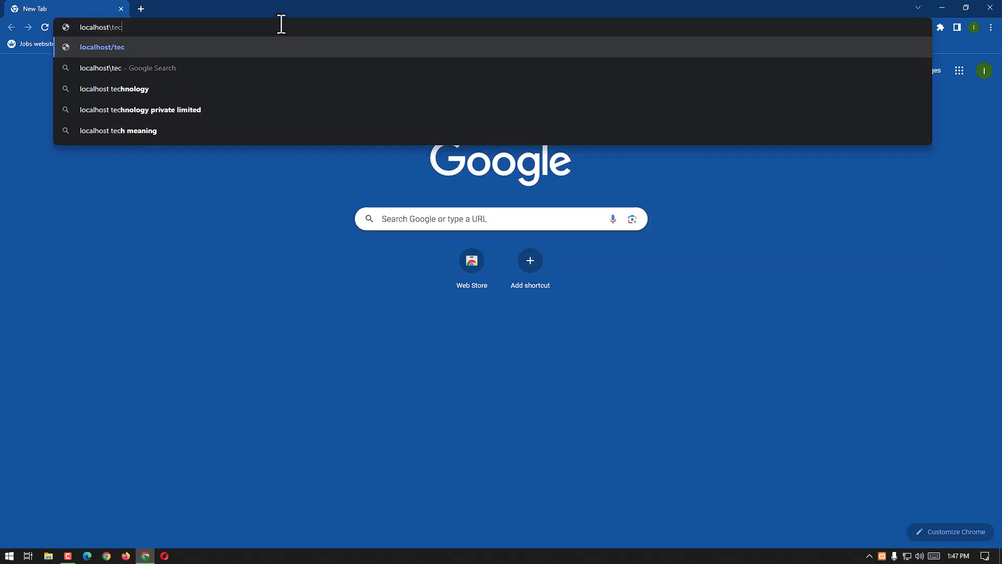
pyautogui.write('hvl')
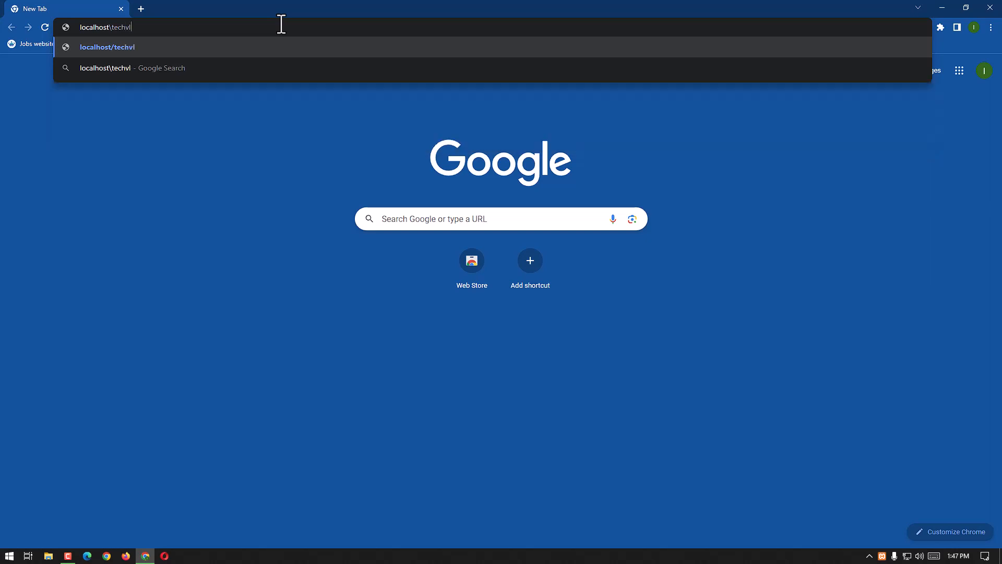
pyautogui.write('og')
pyautogui.press('Return')
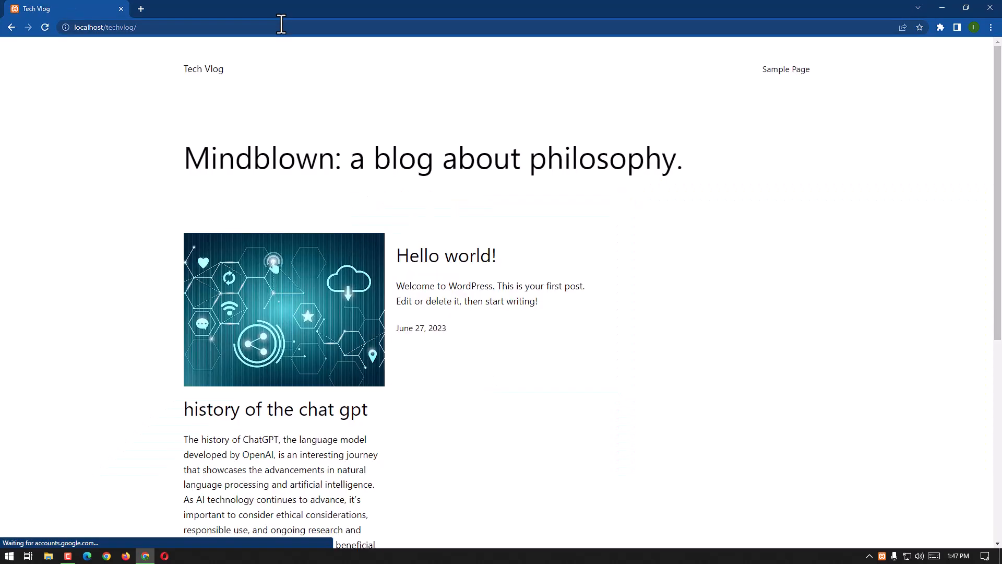
pyautogui.scroll(-4, 711, 259)
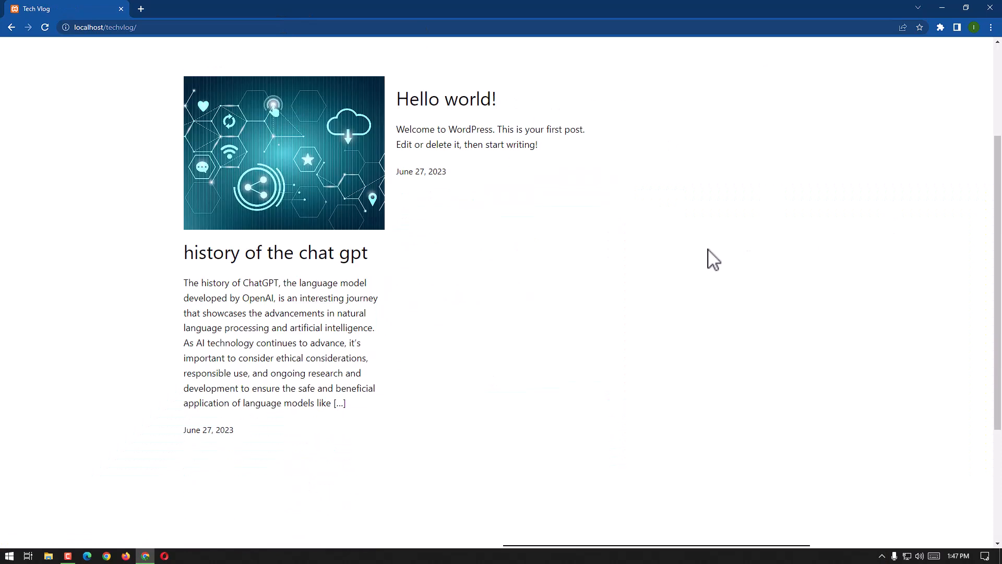
pyautogui.scroll(4, 649, 376)
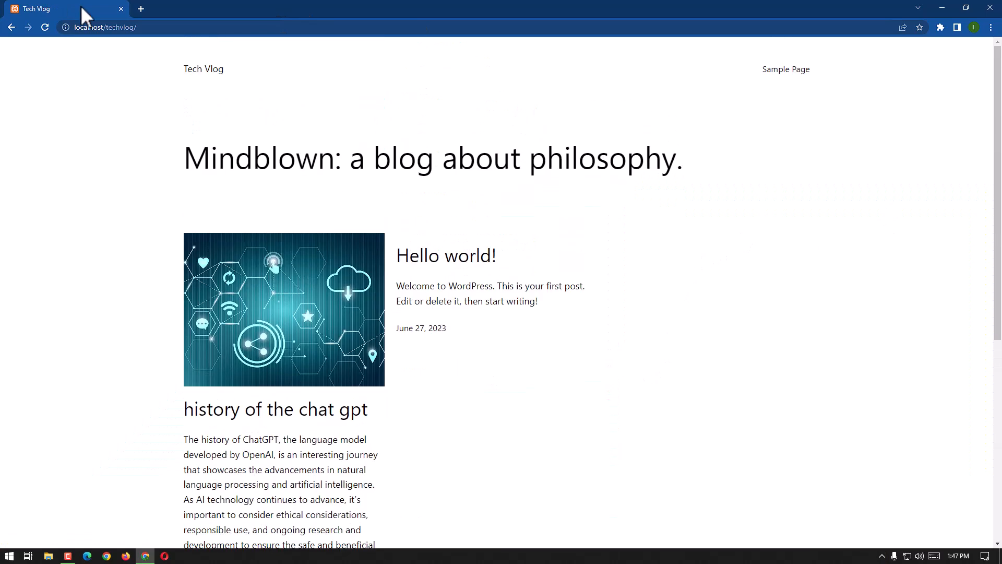
# Go to the site's wp-admin address and log in with the saved credentials
pyautogui.click(185, 27)
pyautogui.write('wp')
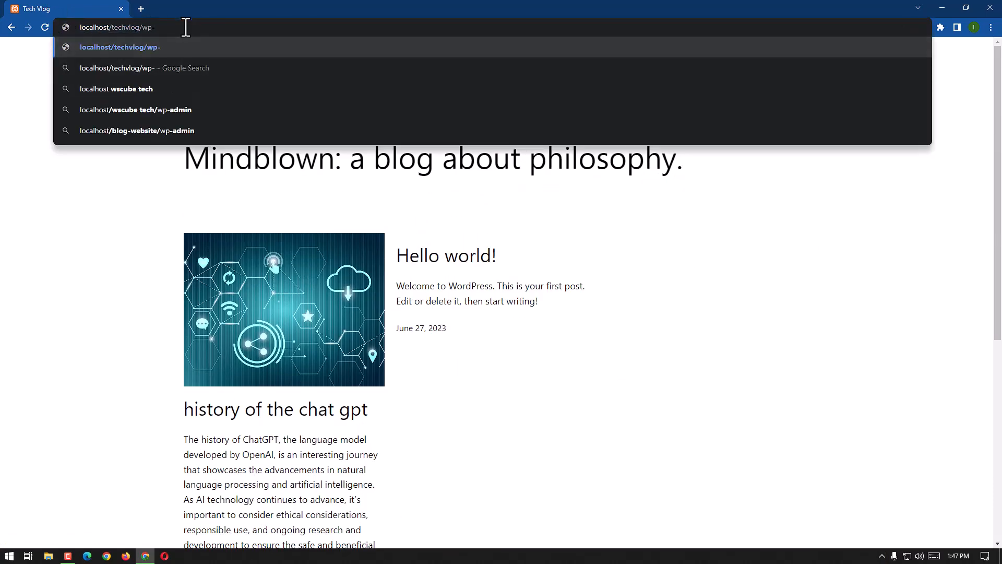
pyautogui.write('-admin')
pyautogui.press('Return')
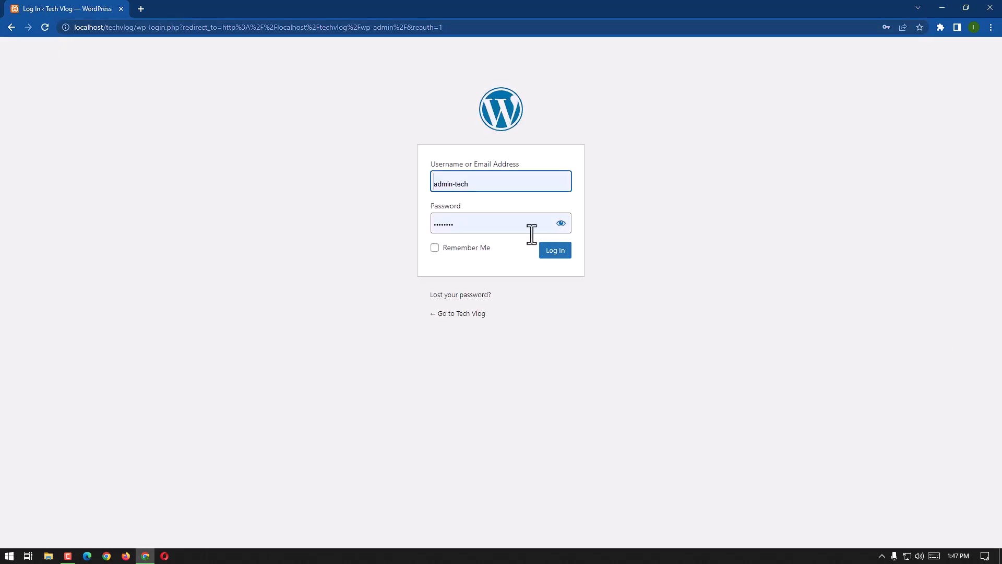
pyautogui.click(555, 251)
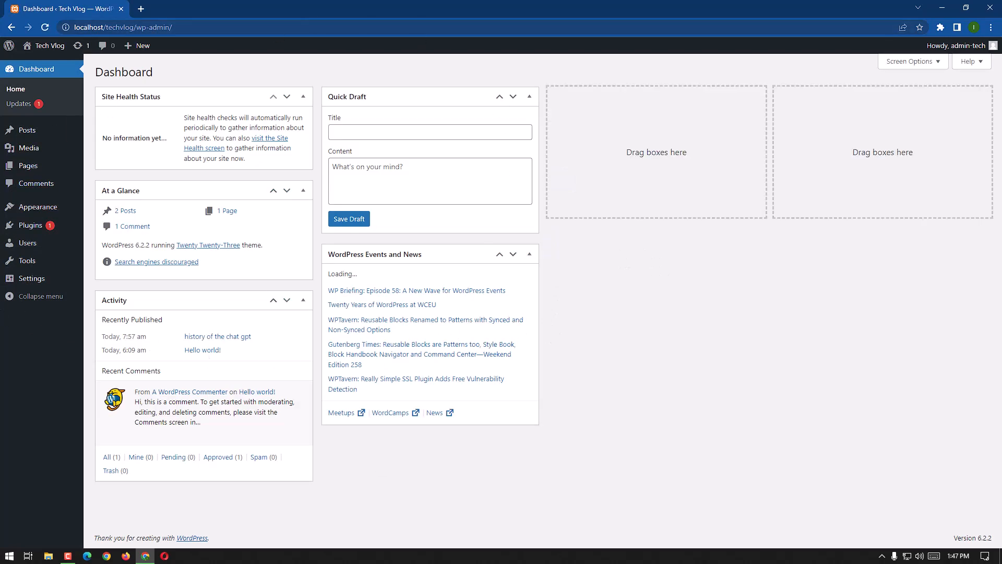
# Browse the featured plugins available to add and install Classic Editor
pyautogui.moveTo(46, 237)
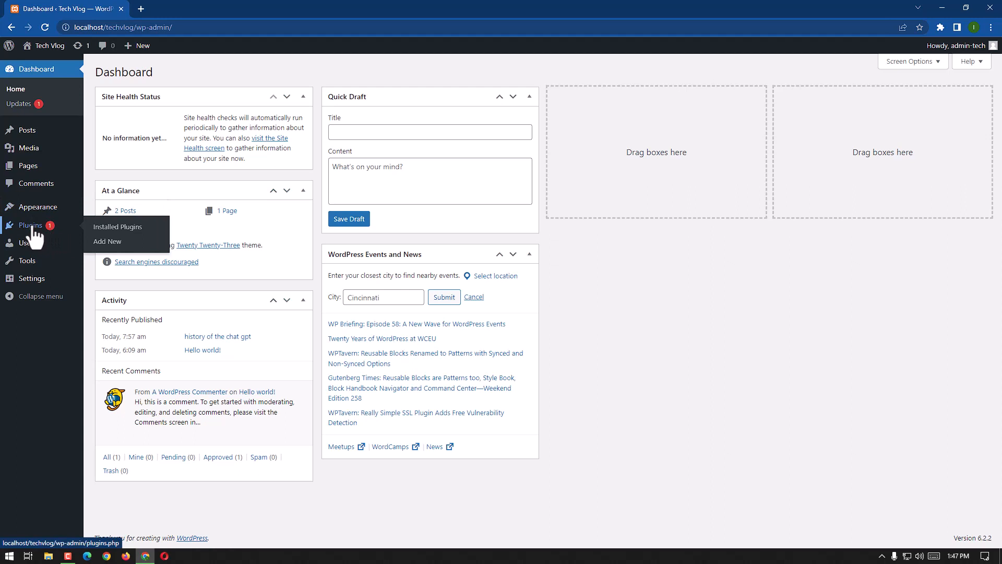
pyautogui.moveTo(78, 259)
pyautogui.click(117, 227)
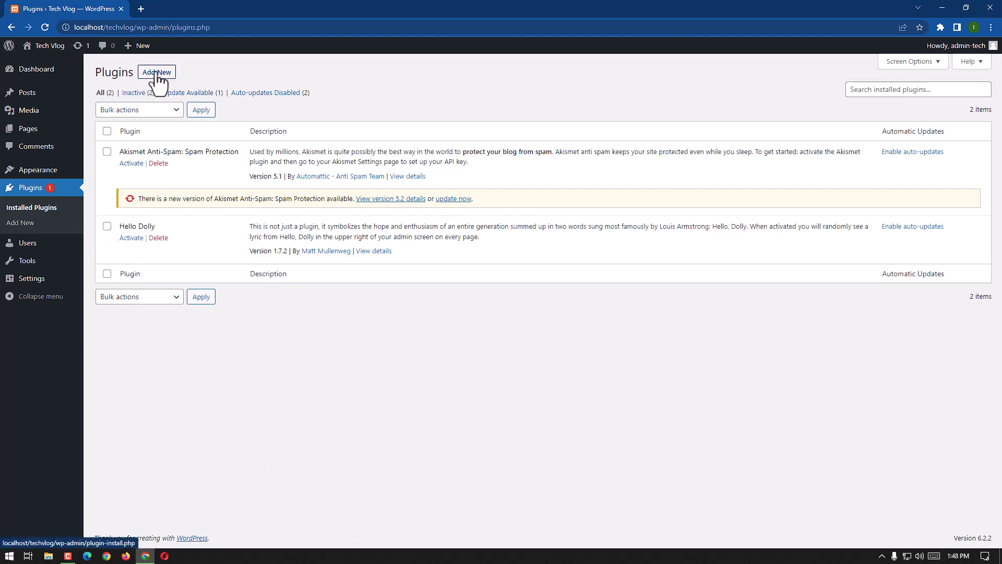
pyautogui.click(172, 93)
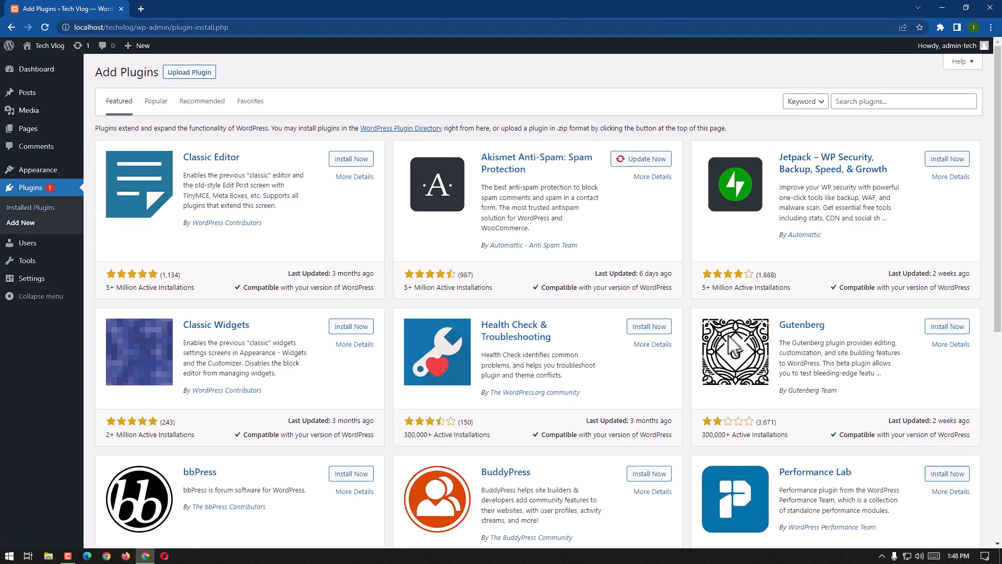
pyautogui.scroll(-7, 551, 410)
pyautogui.scroll(3, 554, 412)
pyautogui.scroll(4, 554, 412)
pyautogui.click(351, 159)
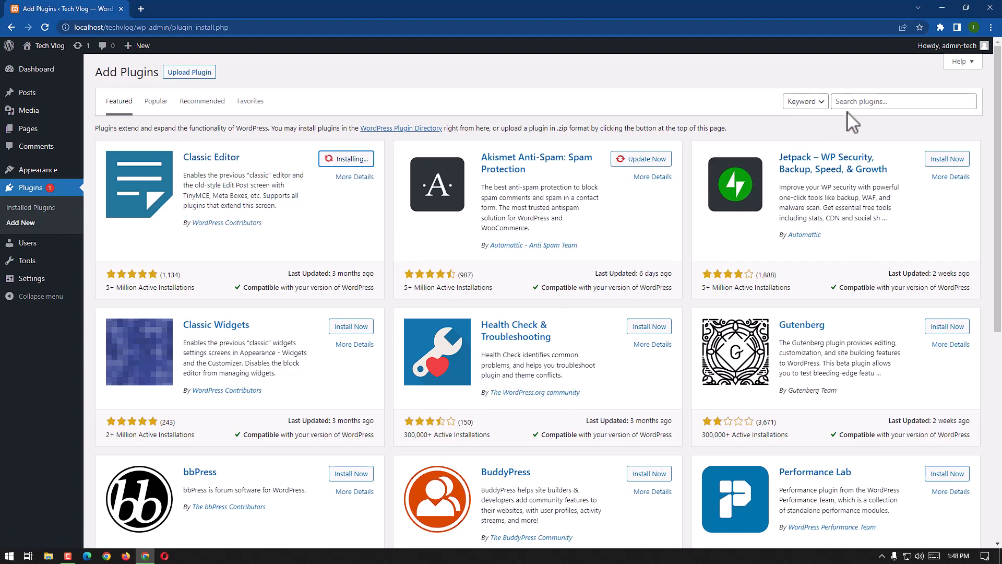
# Search the available plugins for "yoast" and install Yoast SEO
pyautogui.click(888, 100)
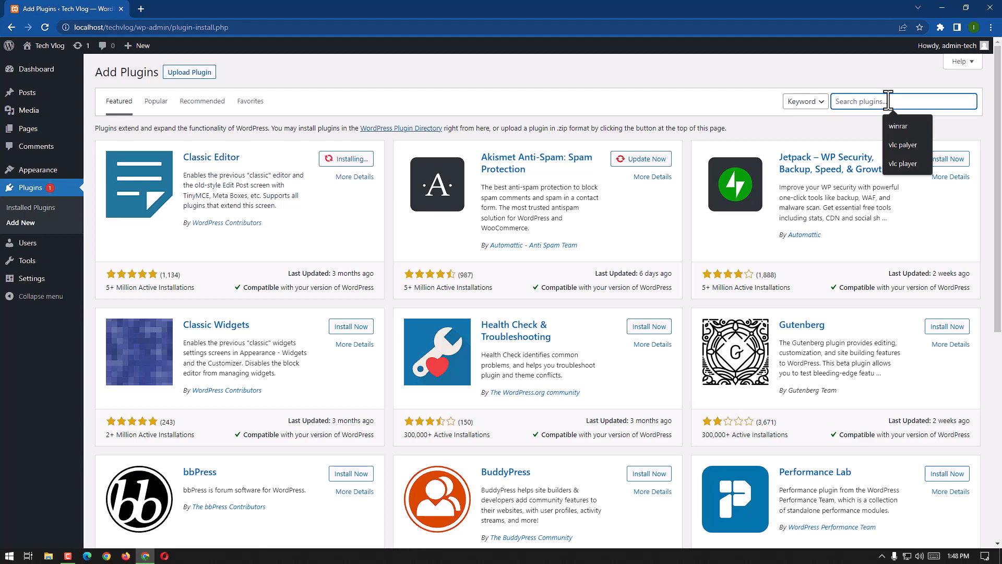
pyautogui.write('yo')
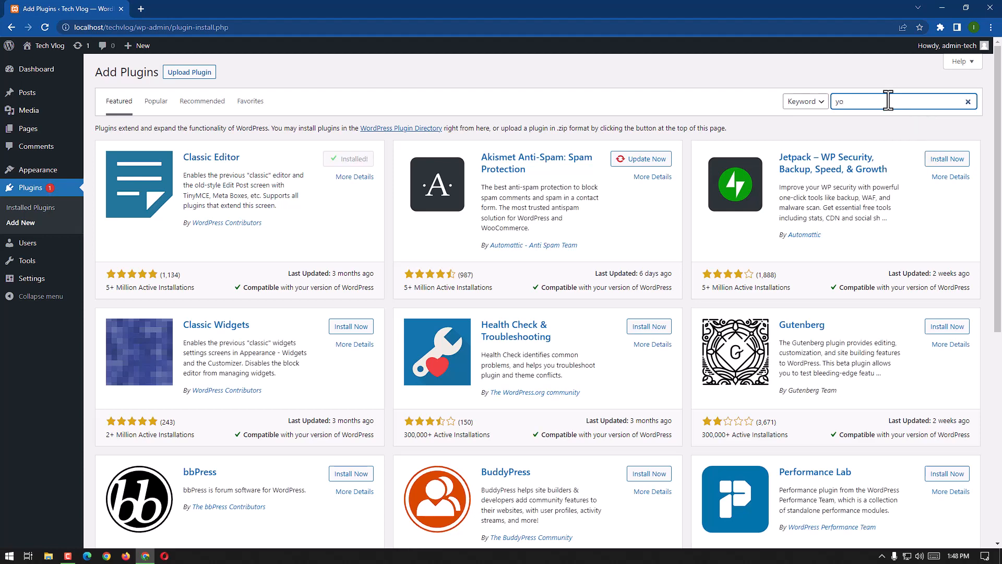
pyautogui.write('ast')
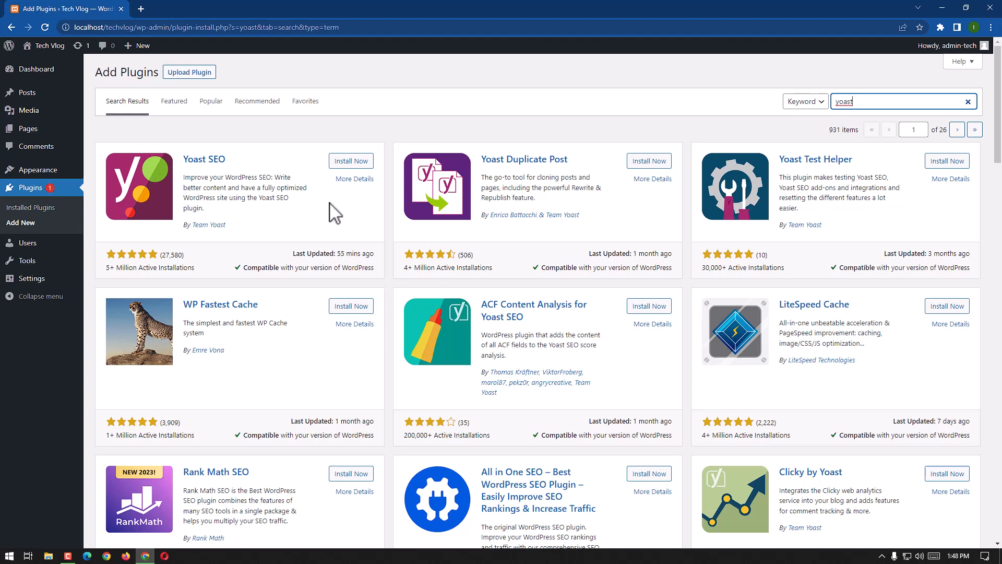
pyautogui.click(357, 161)
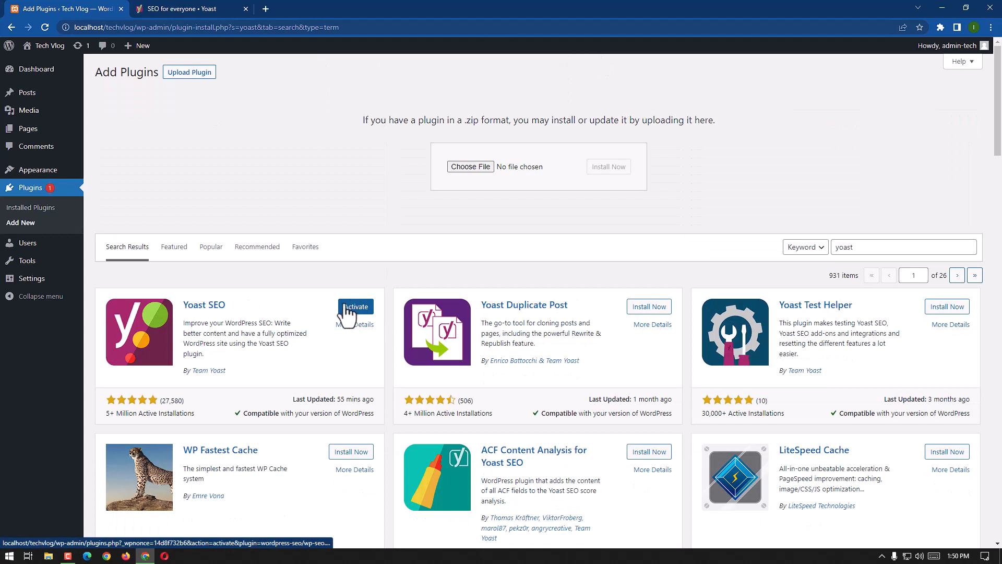
# Activate Yoast SEO from the installed plugins and start its first-time configuration
pyautogui.click(37, 201)
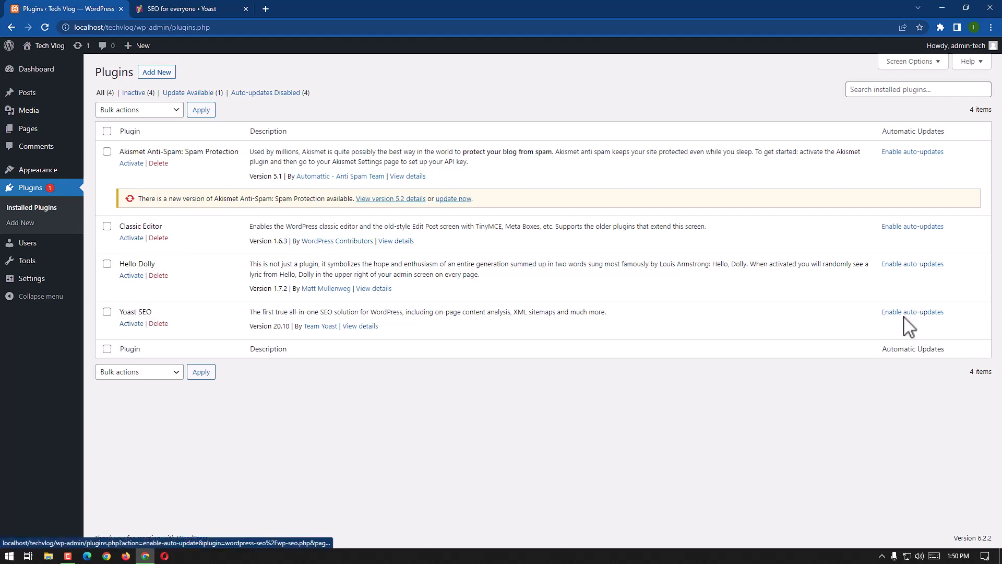
pyautogui.click(131, 323)
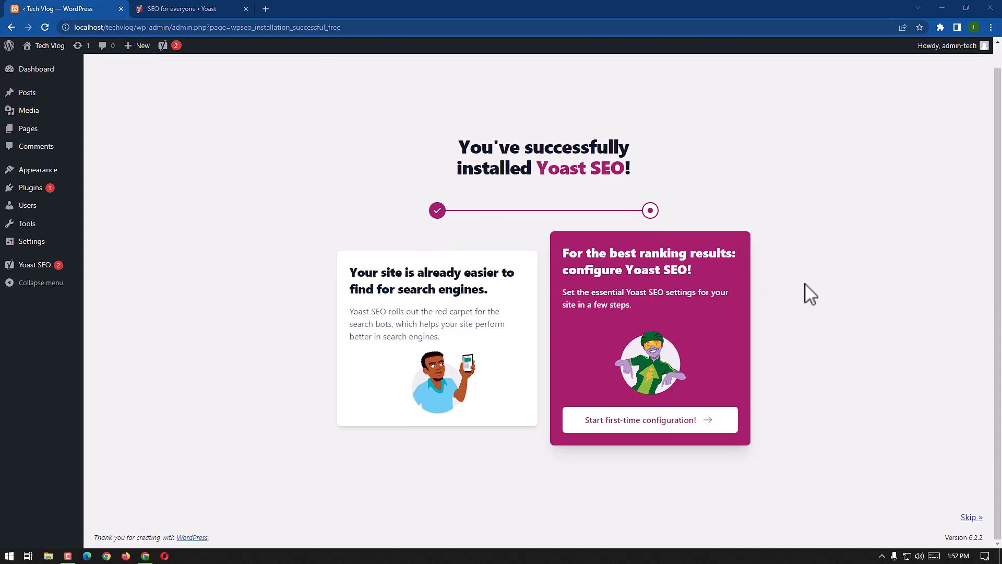
pyautogui.click(660, 424)
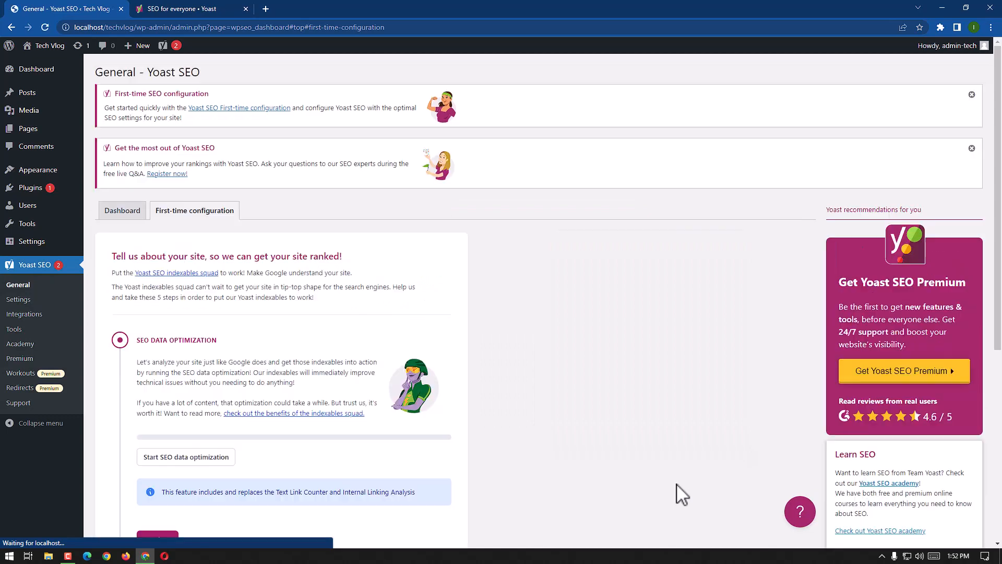
# Continue past the SEO data optimization stage without running the optimization
pyautogui.scroll(-2, 647, 462)
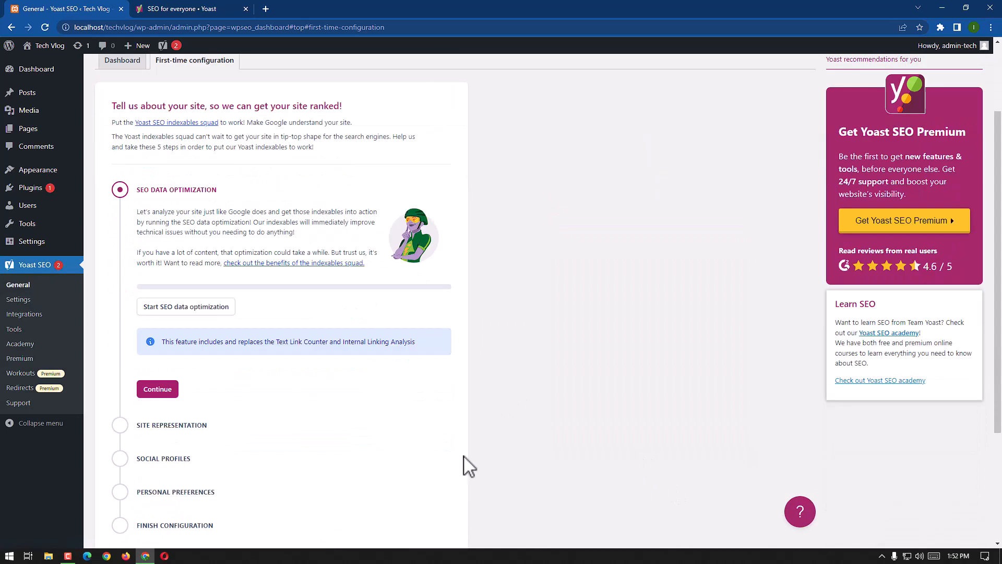
pyautogui.scroll(-2, 316, 448)
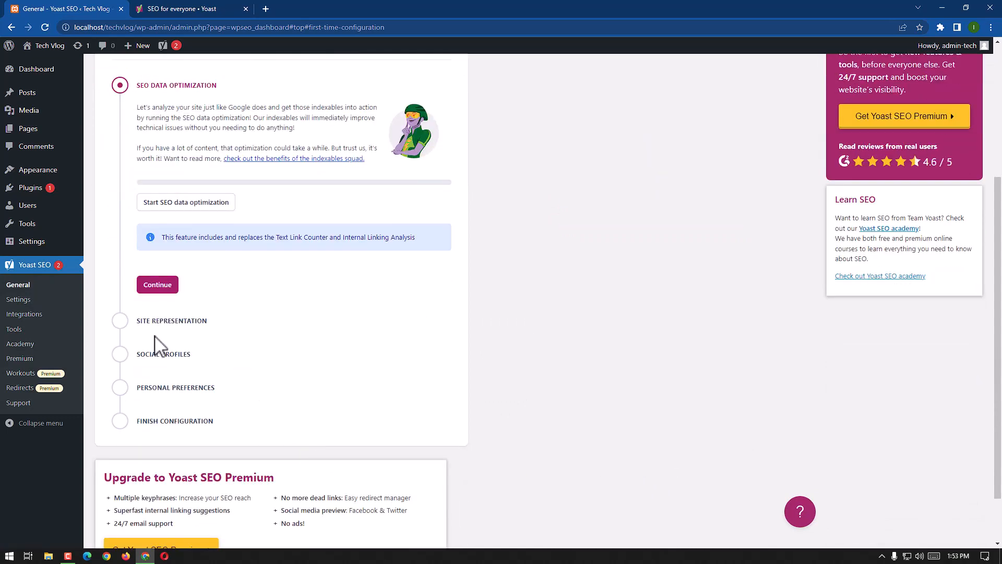
pyautogui.click(159, 286)
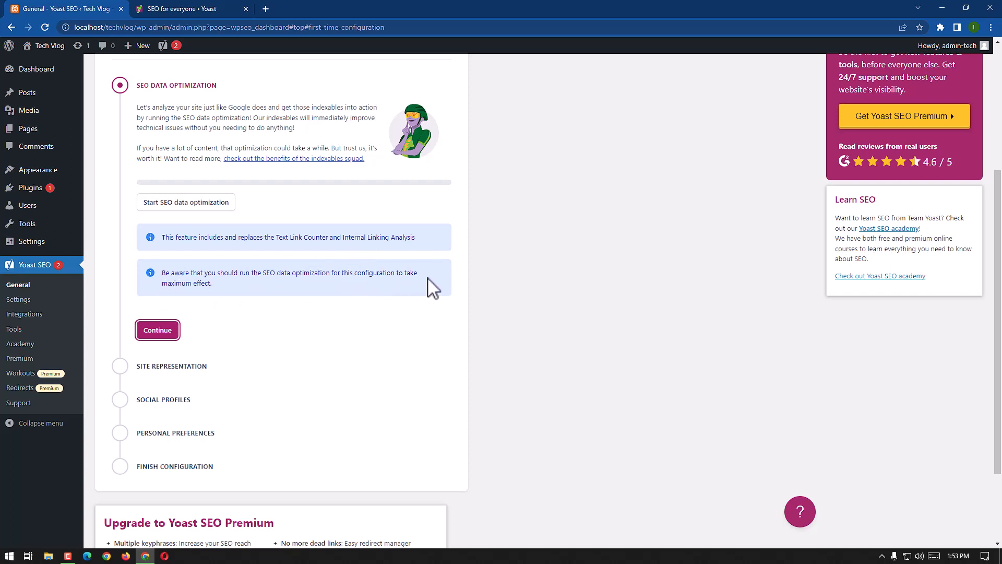
pyautogui.click(158, 333)
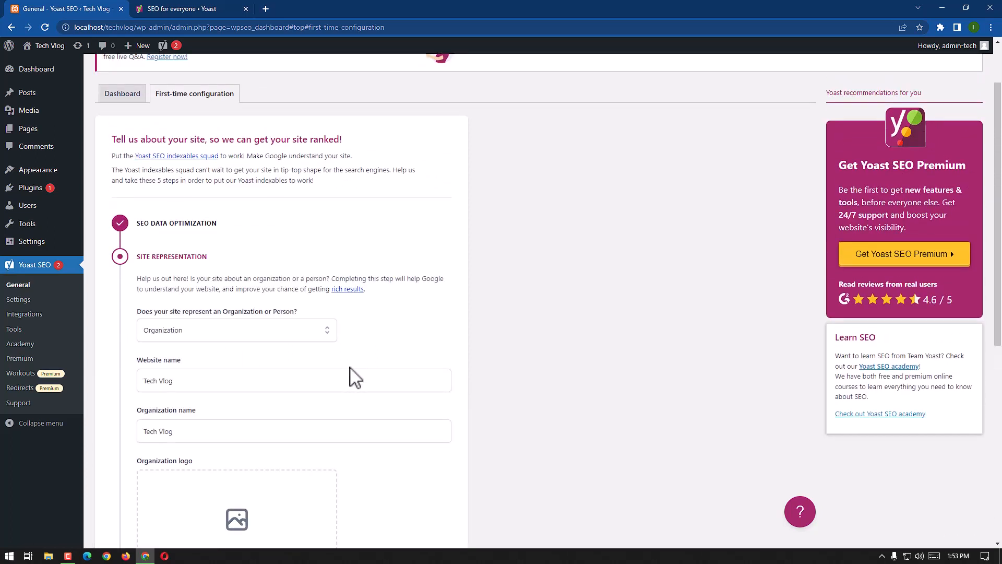
# Set the site to represent an Organization and save the site representation stage without a logo
pyautogui.click(330, 333)
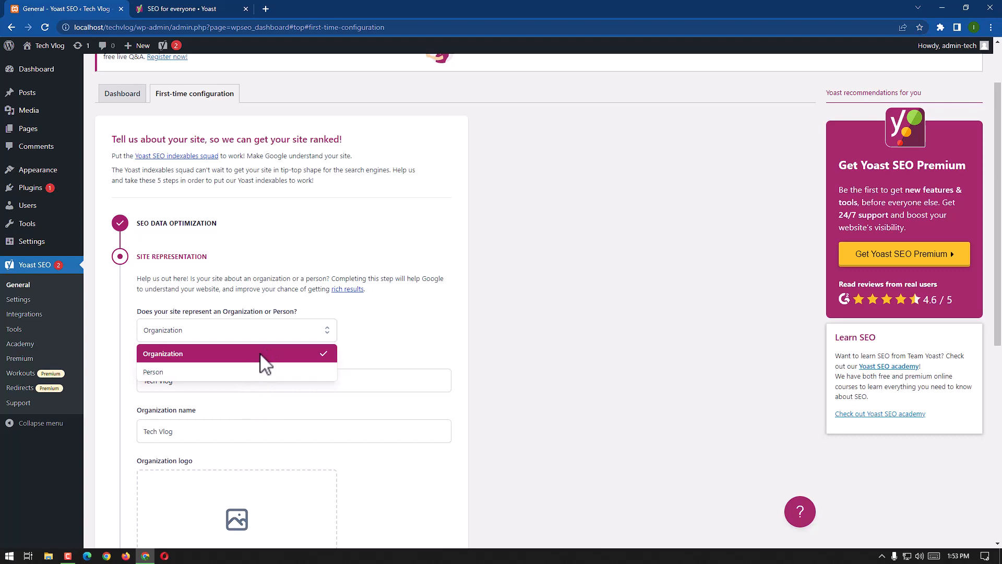
pyautogui.click(239, 353)
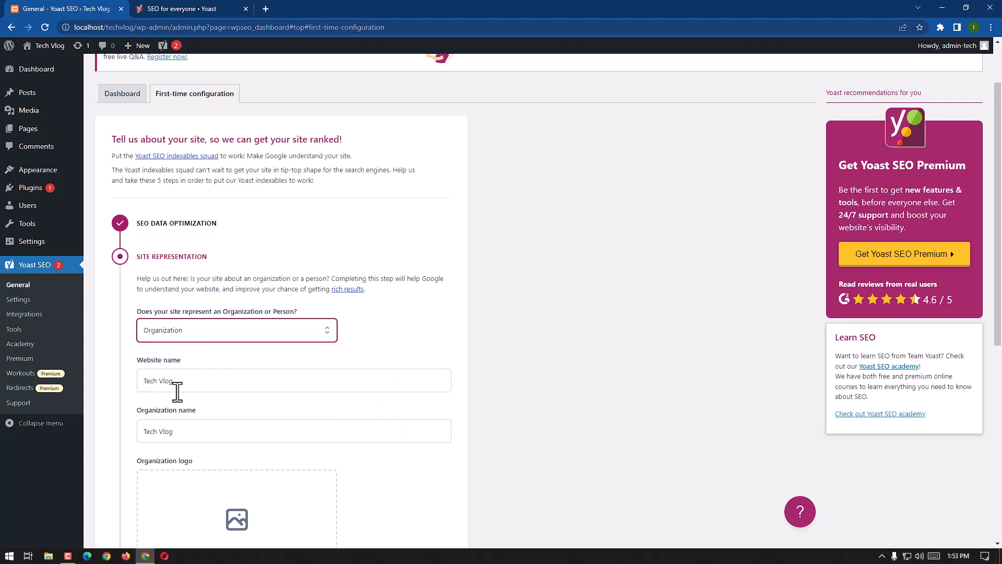
pyautogui.scroll(-2, 251, 386)
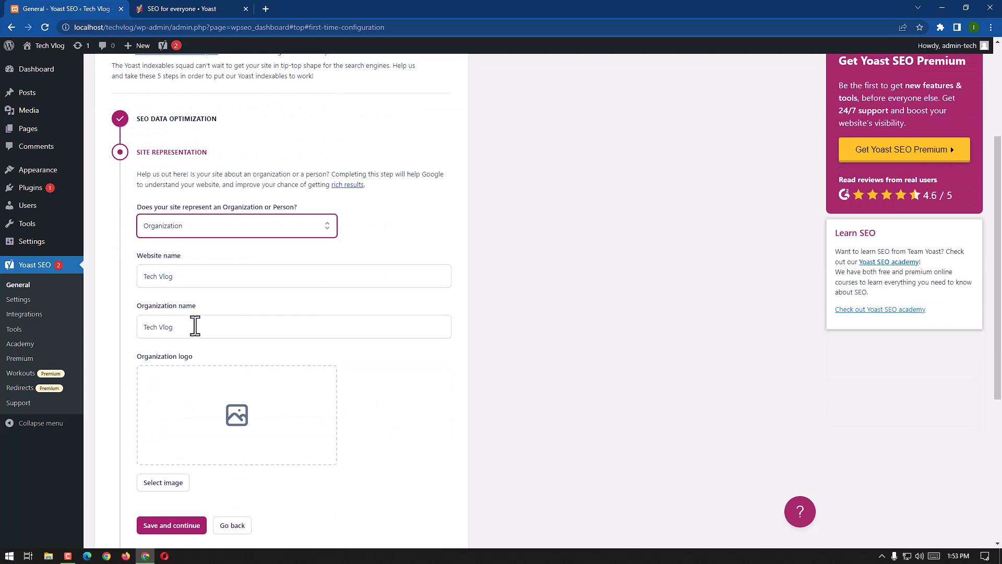
pyautogui.scroll(-1, 257, 365)
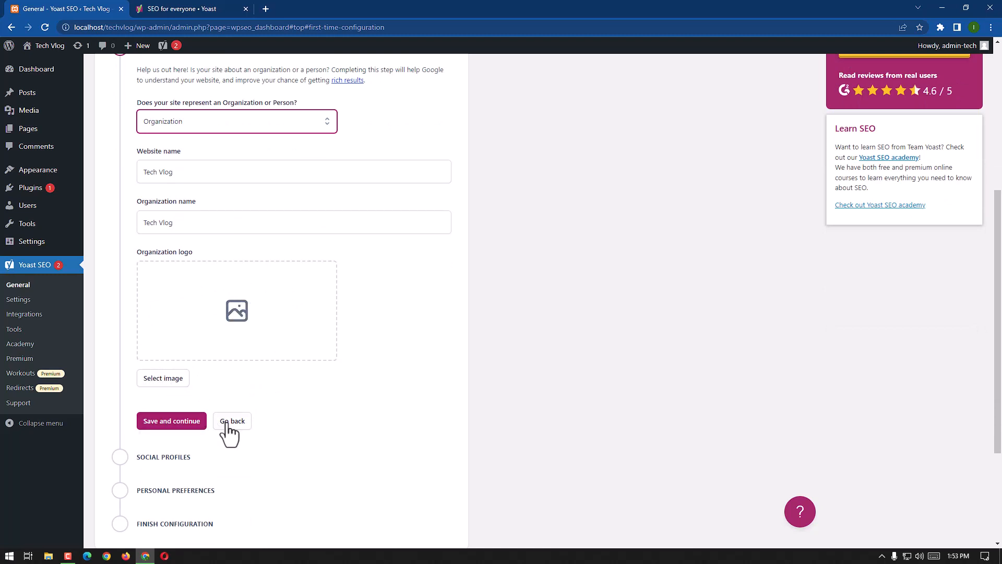
pyautogui.click(166, 421)
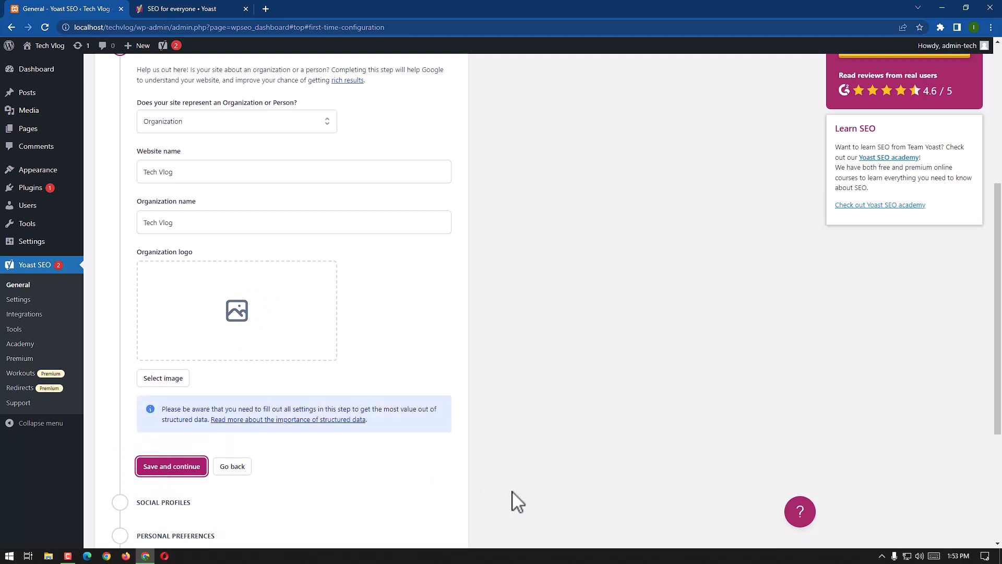
pyautogui.scroll(-1, 424, 450)
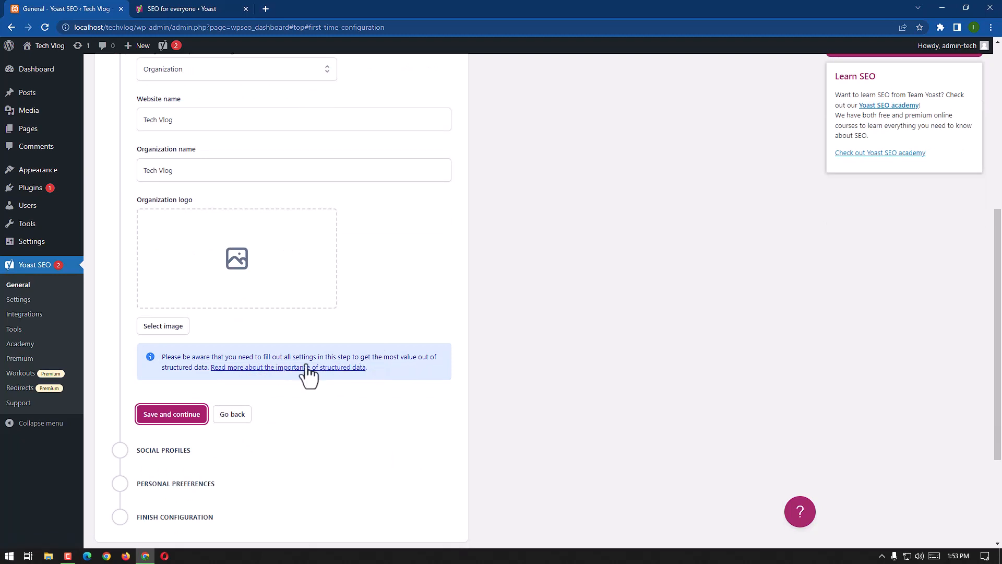
pyautogui.click(166, 415)
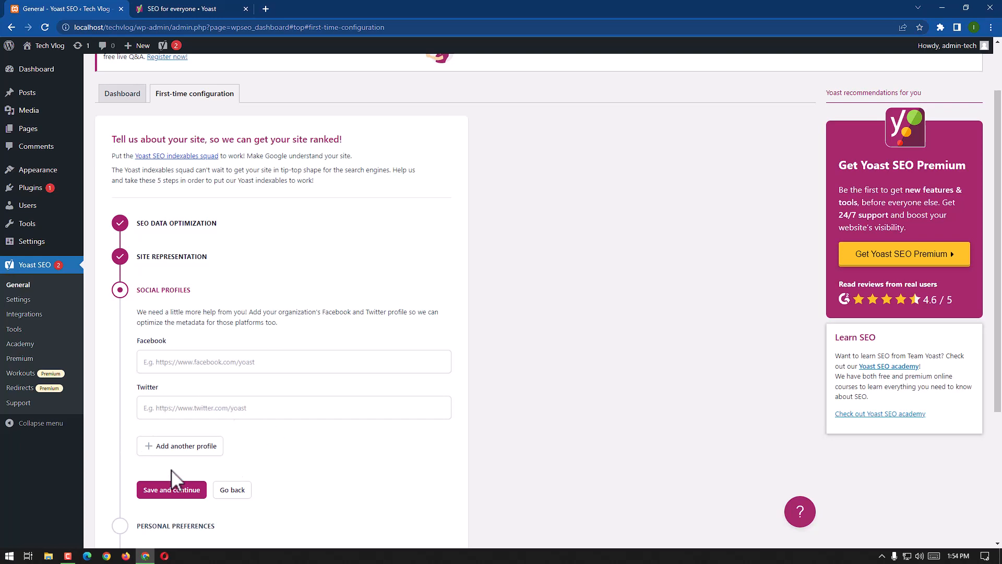
# Add an extra social profile field, remove it again, and save the social profiles stage with all profiles left blank
pyautogui.click(201, 446)
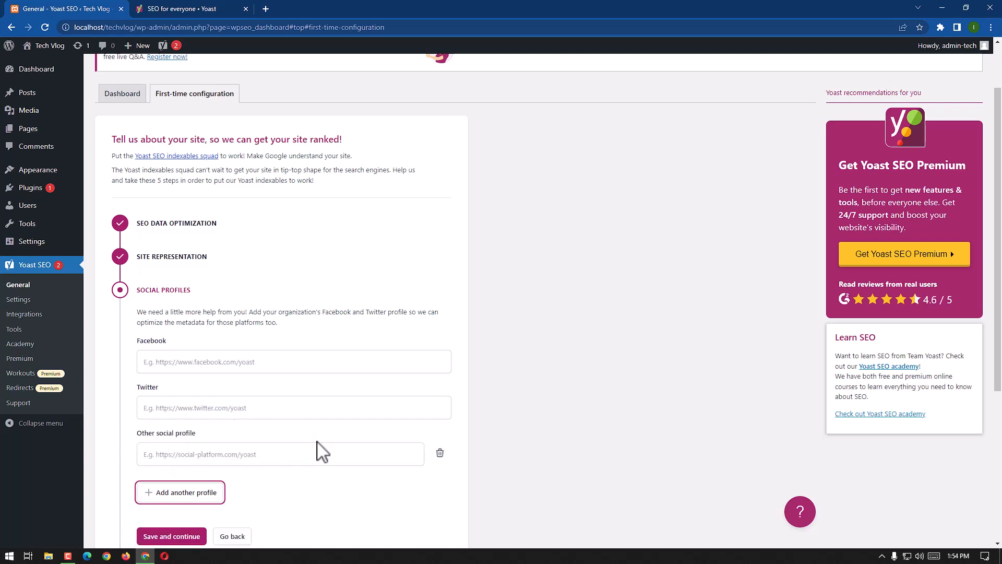
pyautogui.scroll(-1, 319, 450)
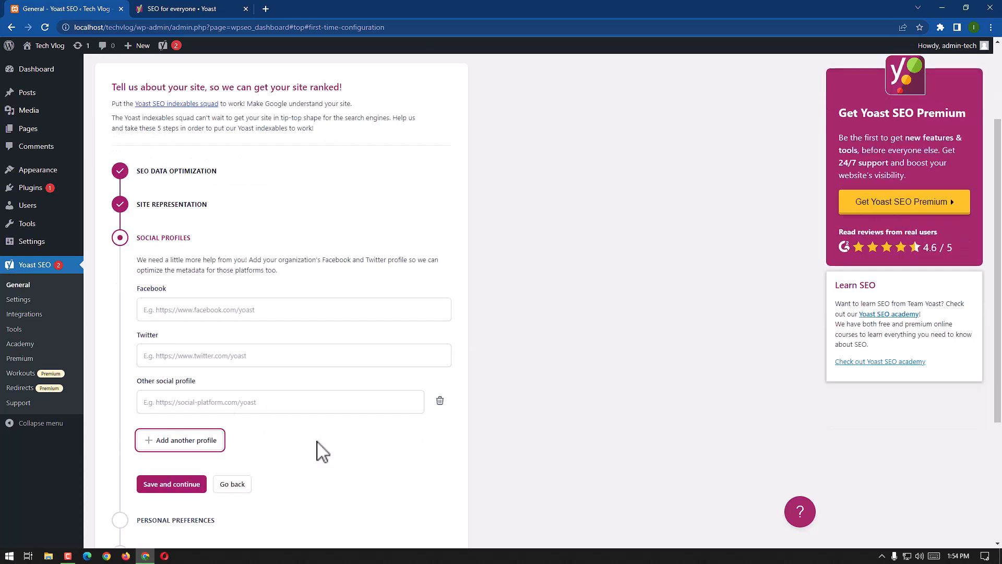
pyautogui.click(440, 402)
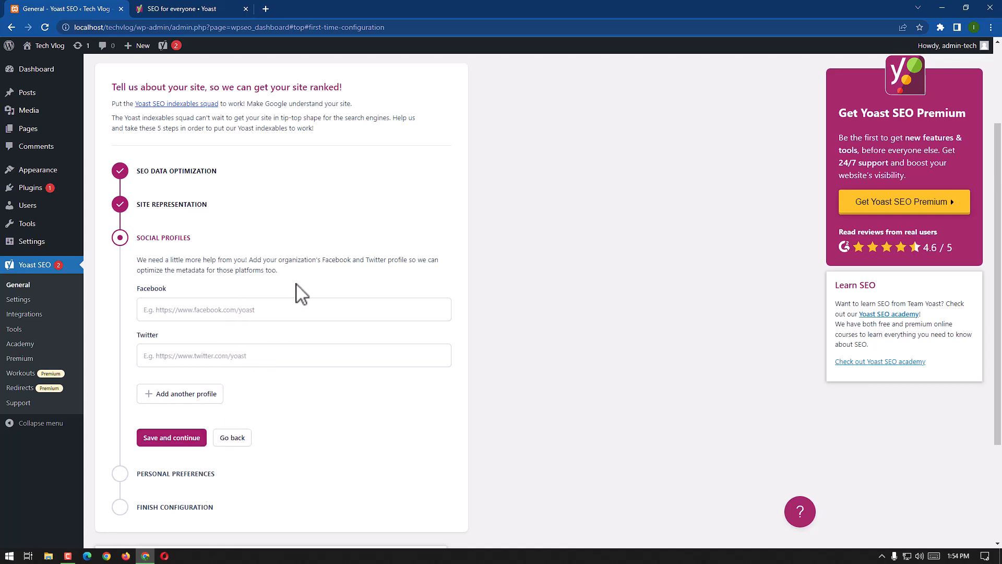
pyautogui.click(172, 441)
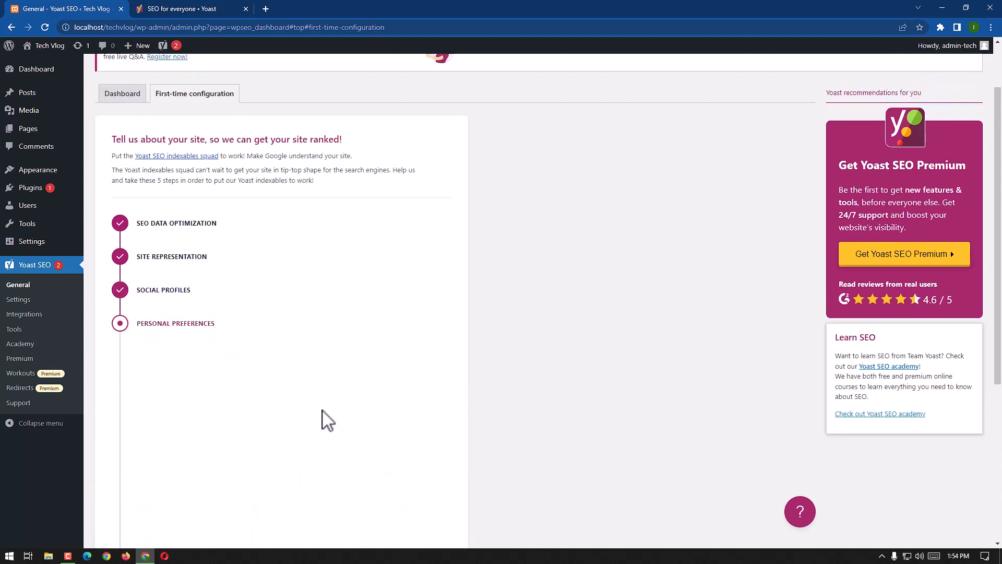
# Save the personal preferences stage with site data tracking declined and the newsletter email left blank
pyautogui.scroll(-1, 309, 406)
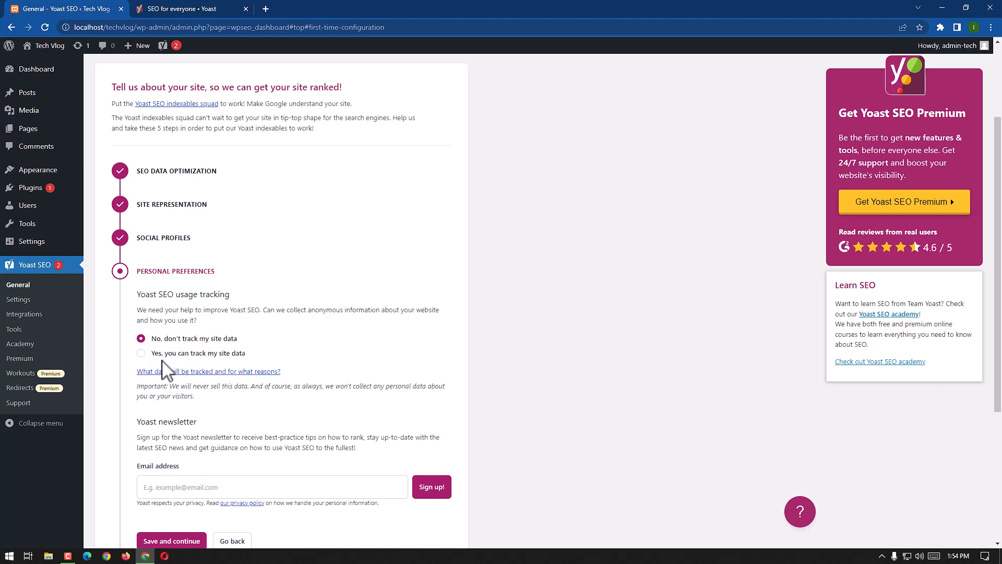
pyautogui.scroll(-2, 219, 384)
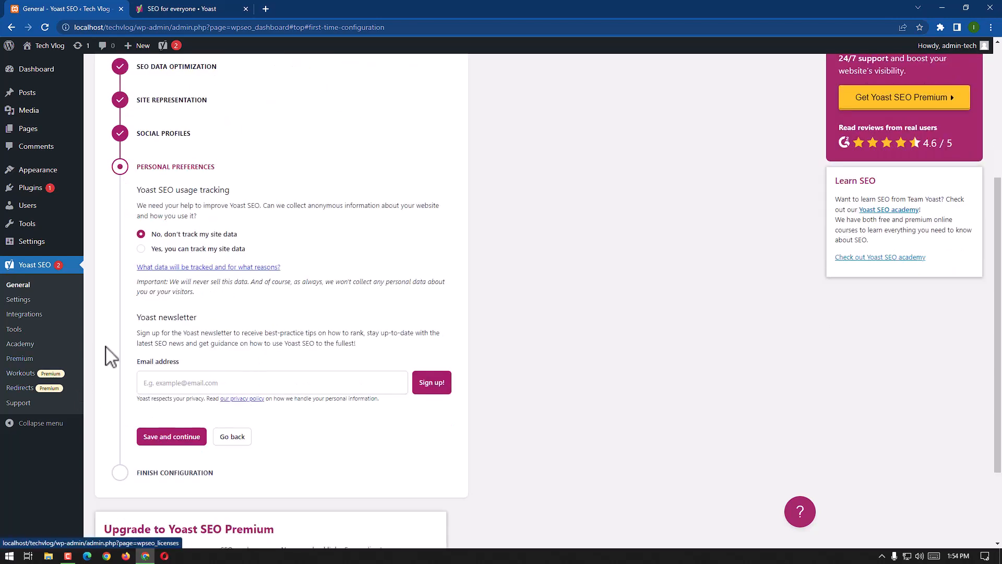
pyautogui.click(223, 384)
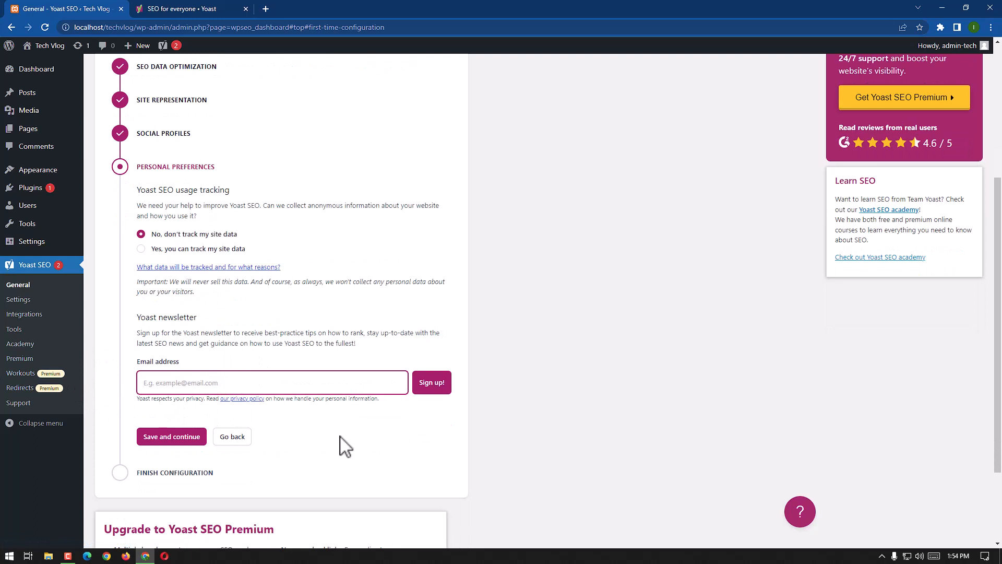
pyautogui.click(163, 439)
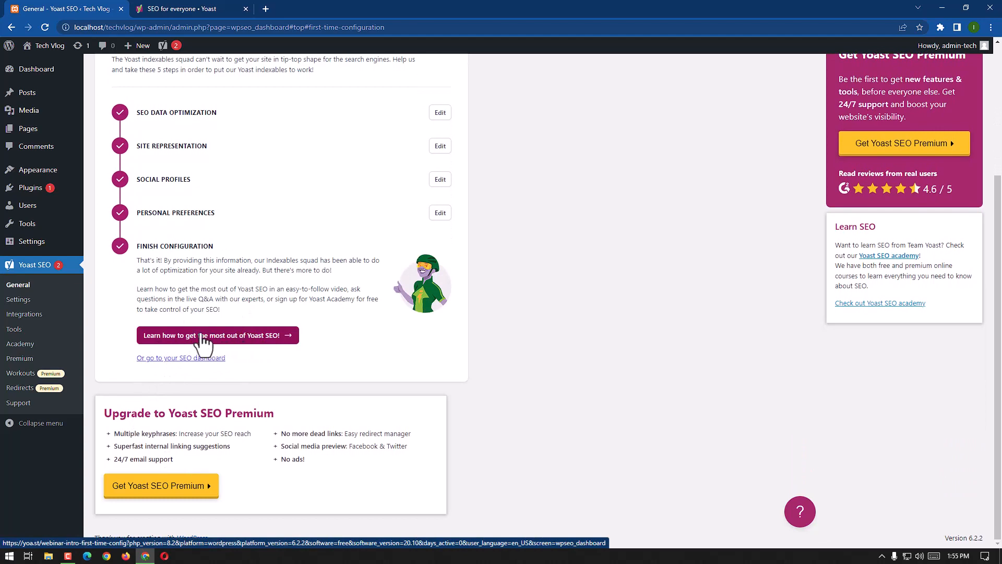
# Open Yoast's page on getting the most out of Yoast SEO, examine its navigation sections and content, and return to the WordPress admin
pyautogui.click(222, 337)
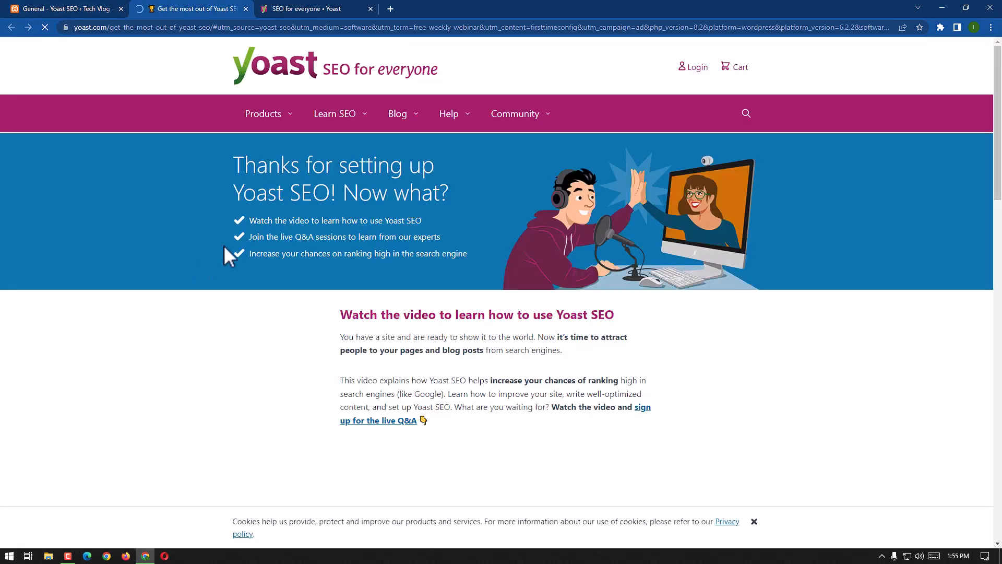
pyautogui.moveTo(399, 113)
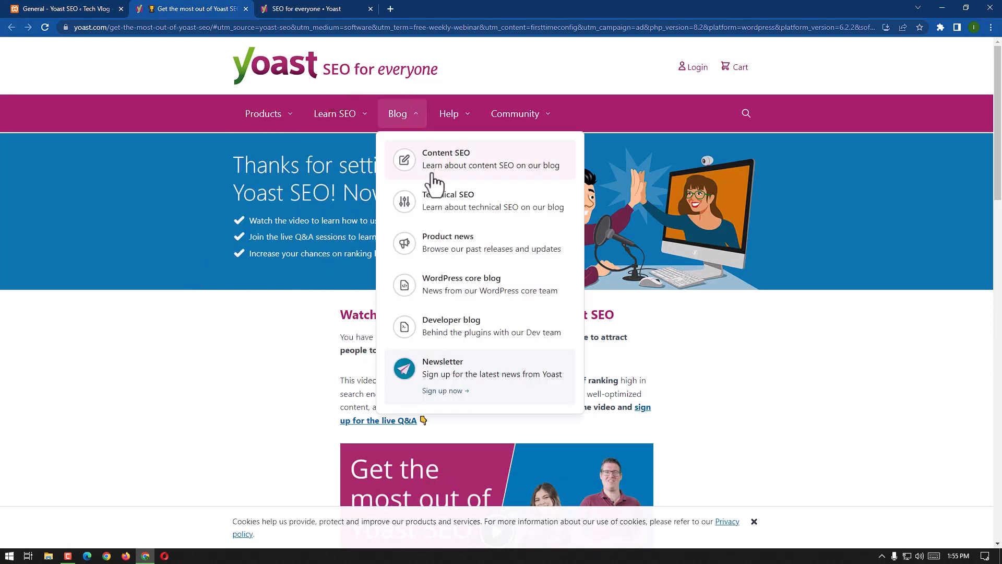
pyautogui.moveTo(263, 121)
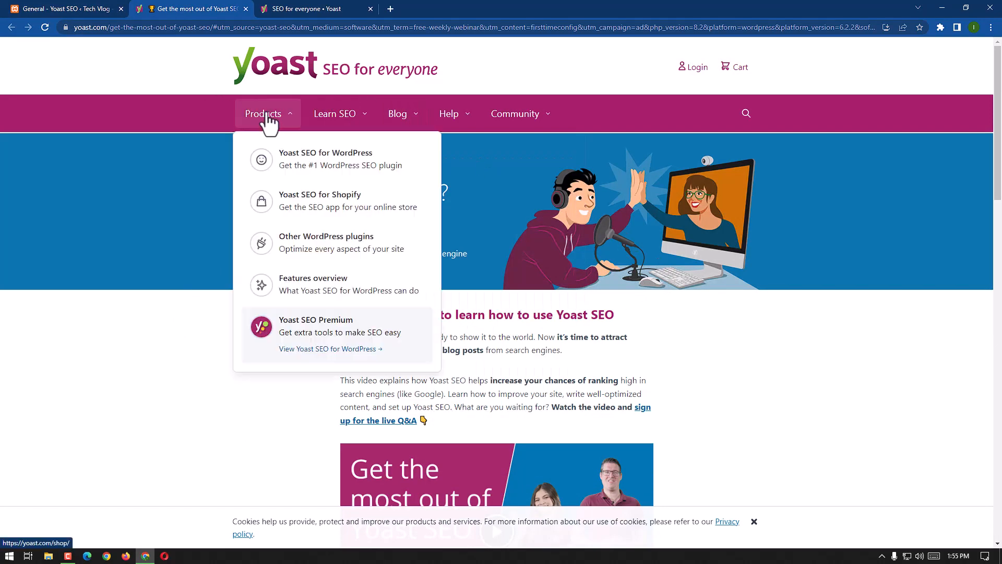
pyautogui.moveTo(336, 122)
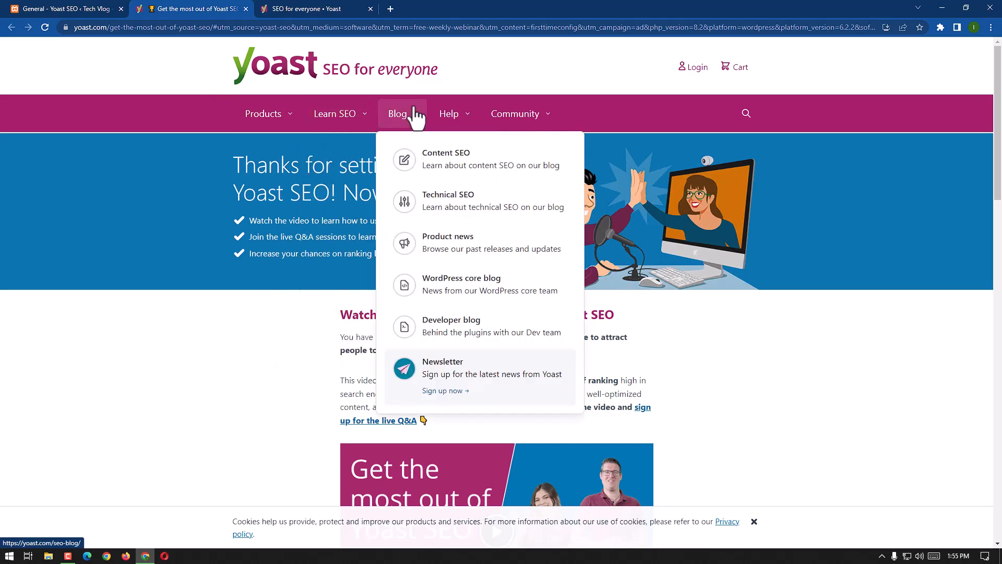
pyautogui.moveTo(463, 123)
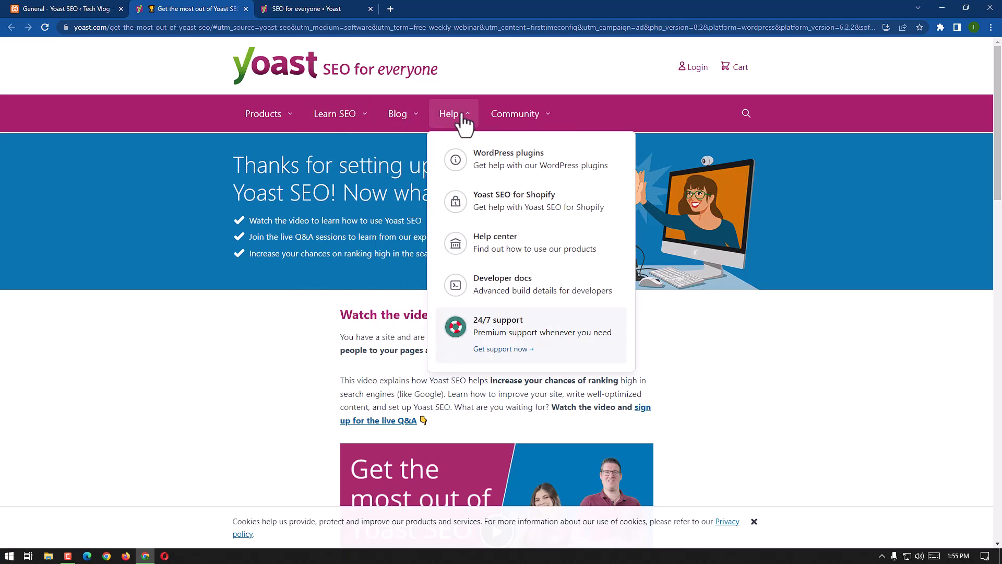
pyautogui.moveTo(552, 122)
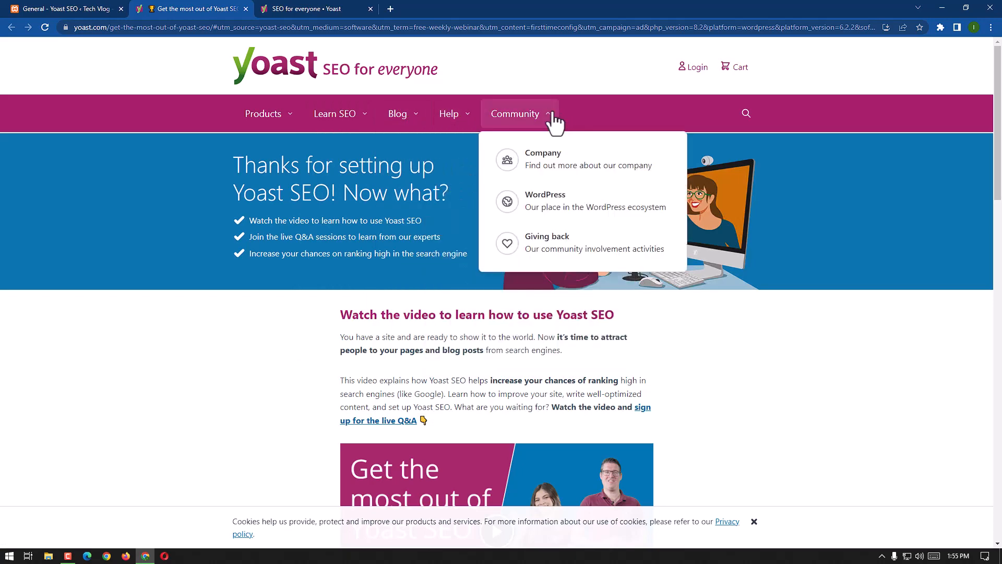
pyautogui.scroll(-6, 620, 378)
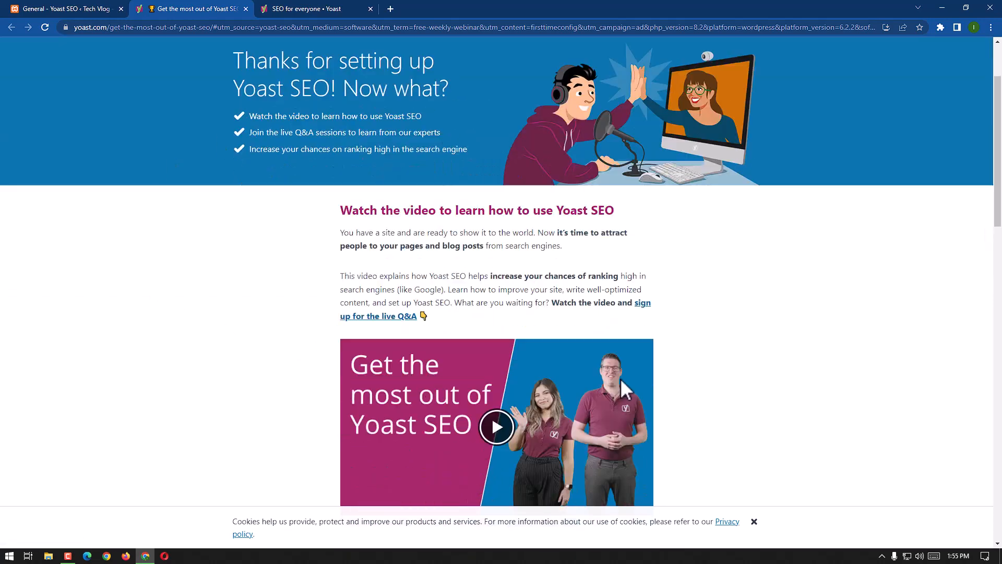
pyautogui.scroll(-9, 621, 385)
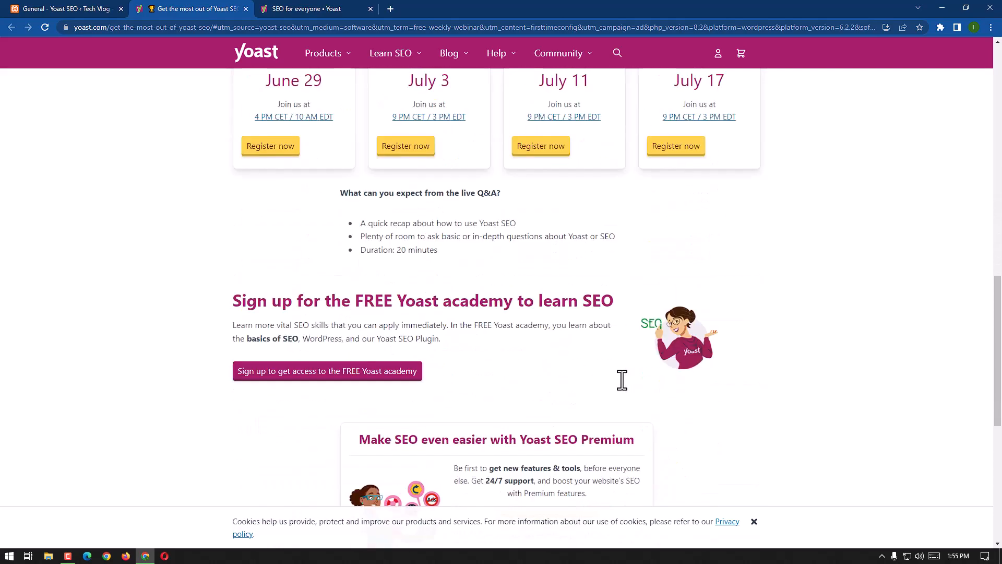
pyautogui.scroll(3, 608, 411)
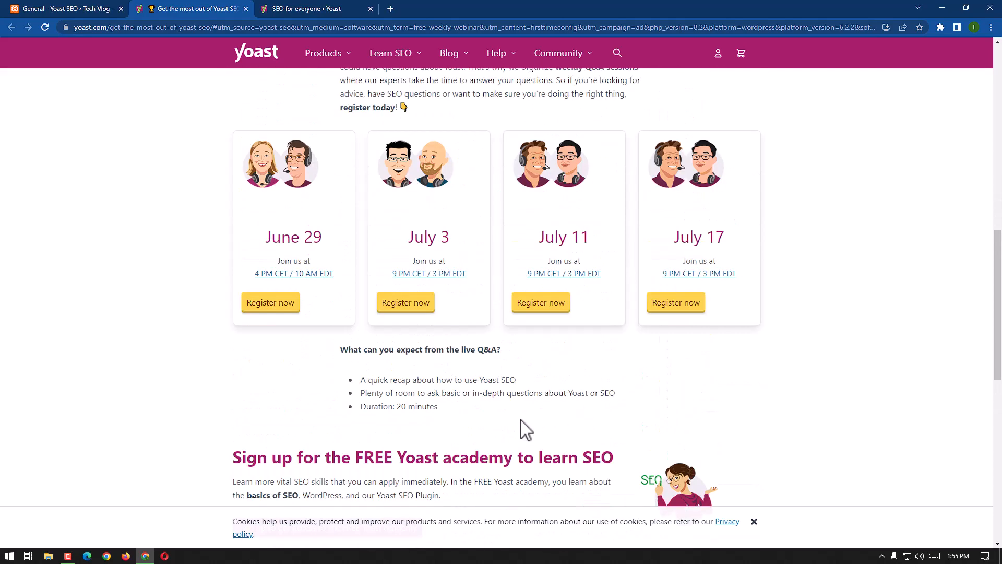
pyautogui.scroll(-10, 553, 389)
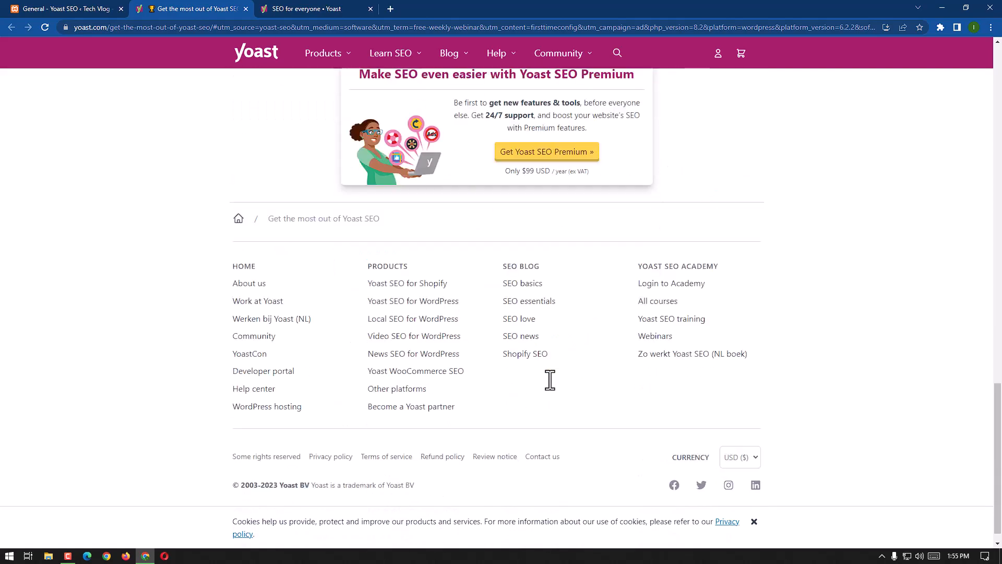
pyautogui.click(65, 8)
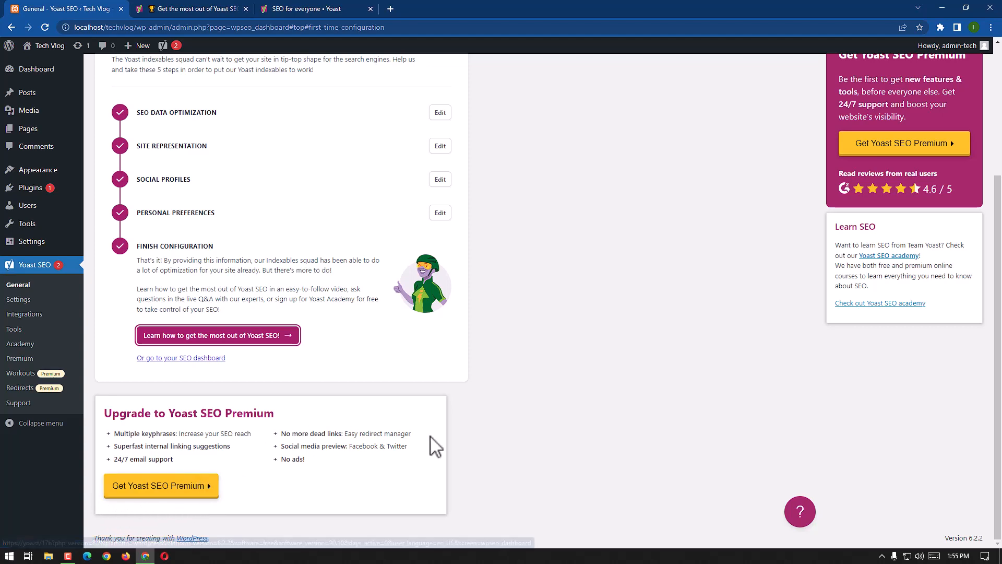
# Open the site's installed plugins and activate Classic Editor
pyautogui.scroll(2, 266, 355)
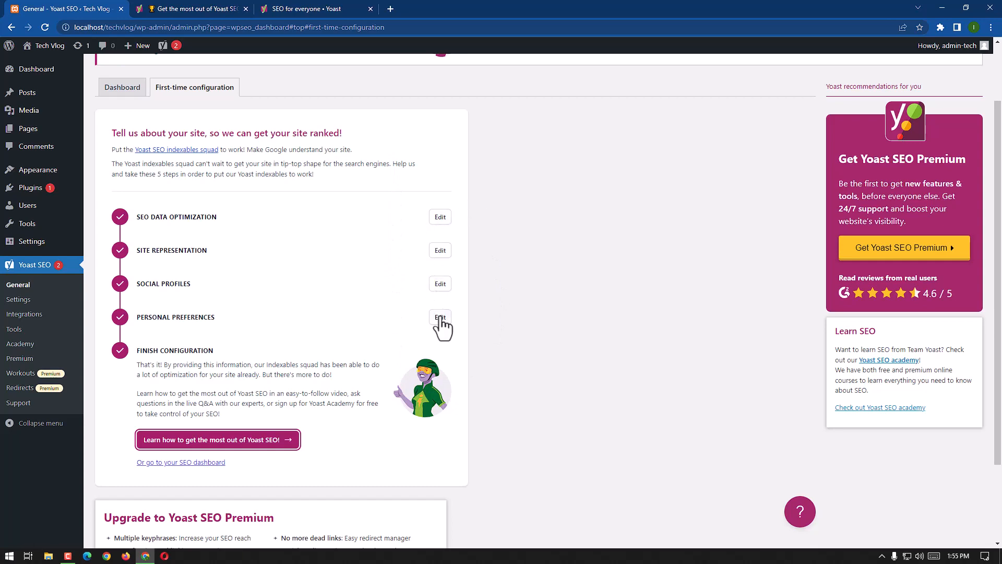
pyautogui.scroll(2, 394, 324)
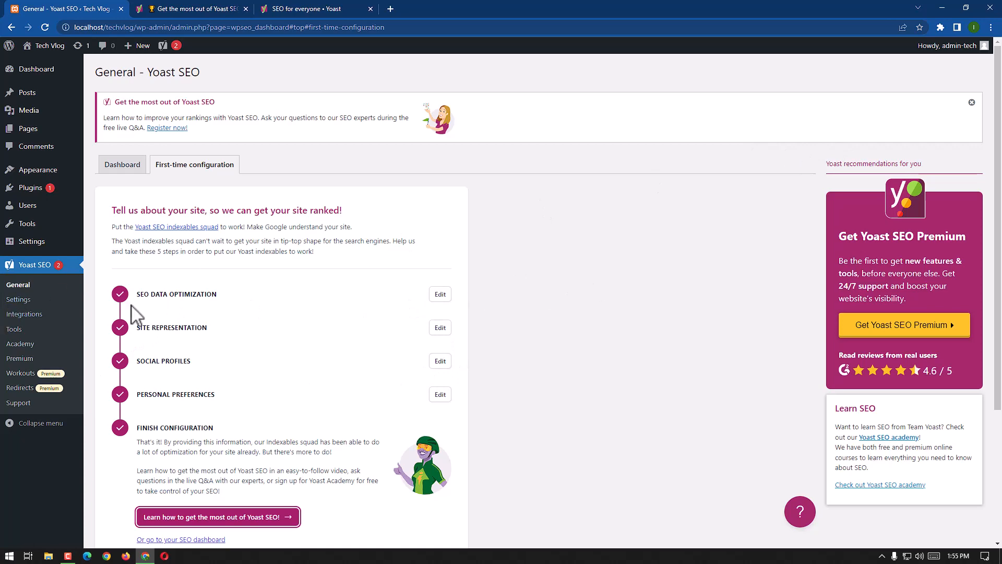
pyautogui.click(24, 193)
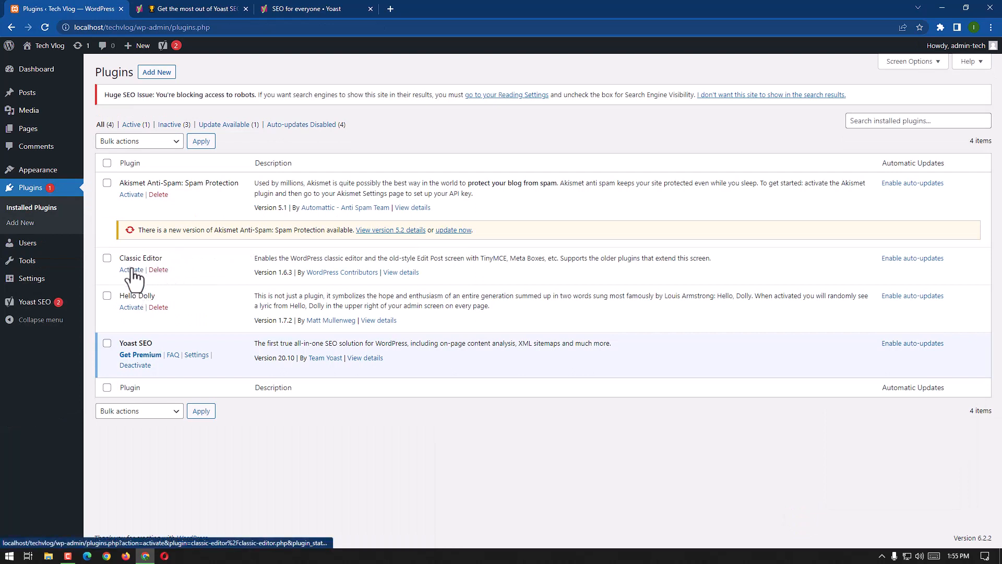
pyautogui.click(132, 270)
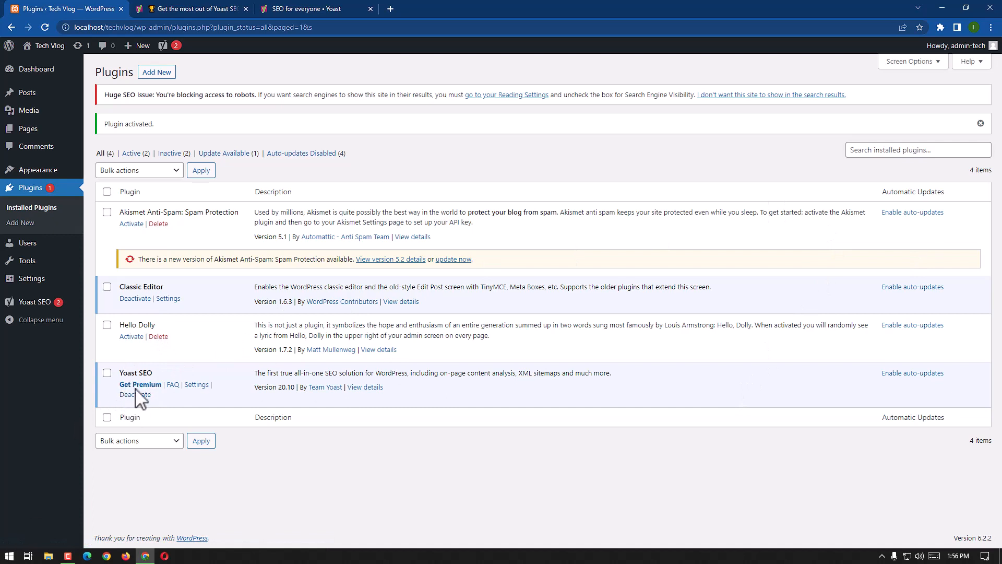
# Deactivate the Classic Editor and Yoast SEO plugins
pyautogui.click(134, 299)
pyautogui.click(136, 395)
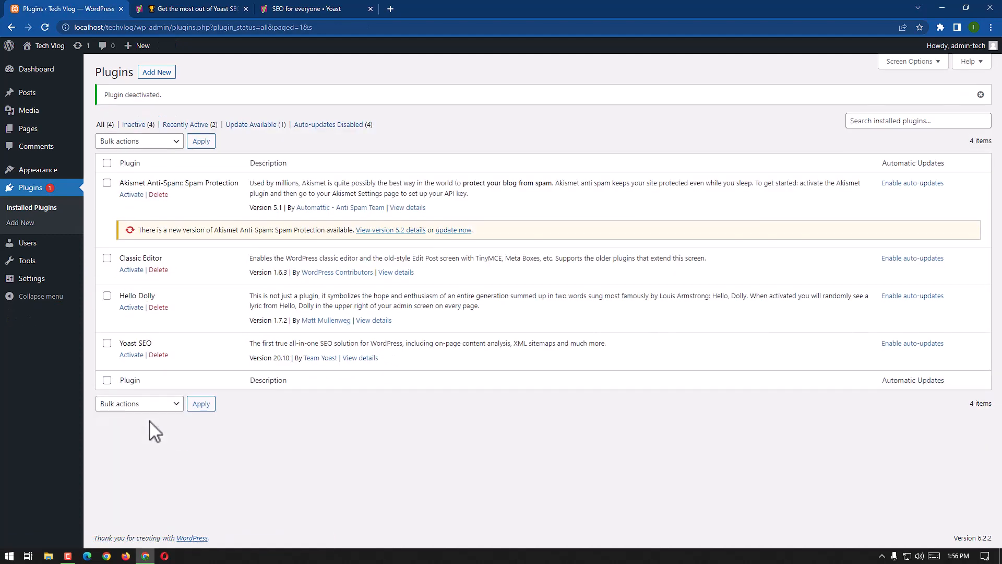